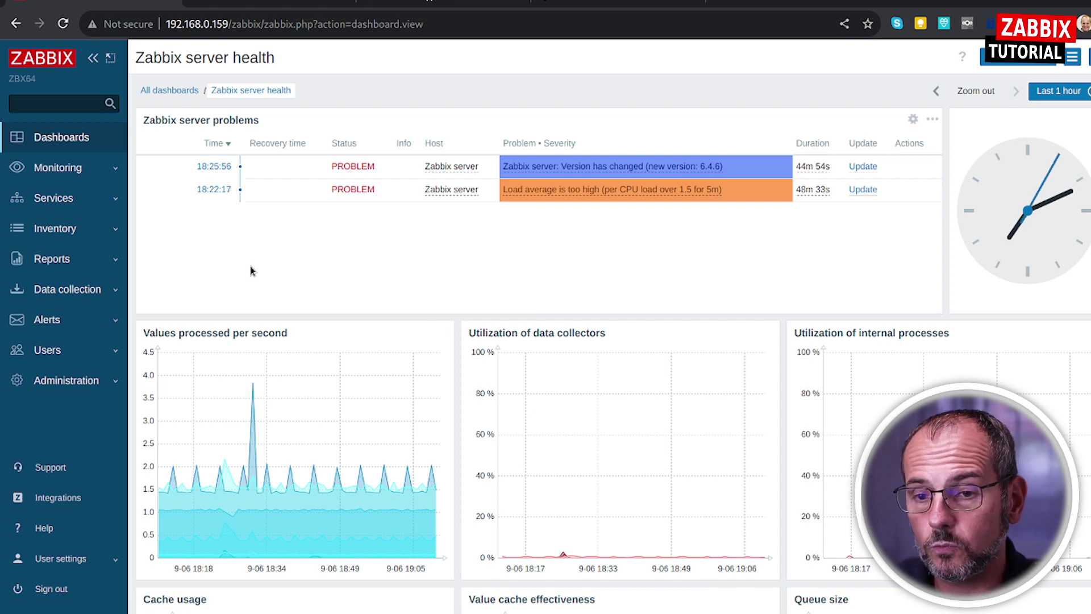
Step: Open the list of trigger actions in the alert configuration
{"action": "left_click", "coordinate": [62, 170]}
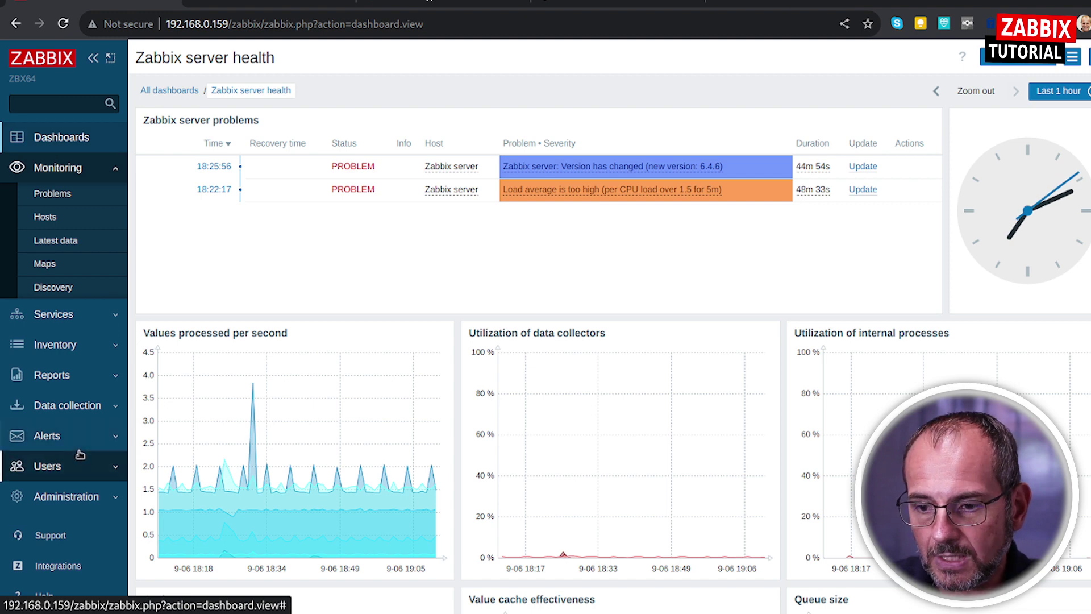
{"action": "scroll", "coordinate": [57, 450], "scroll_direction": "down", "scroll_amount": 1}
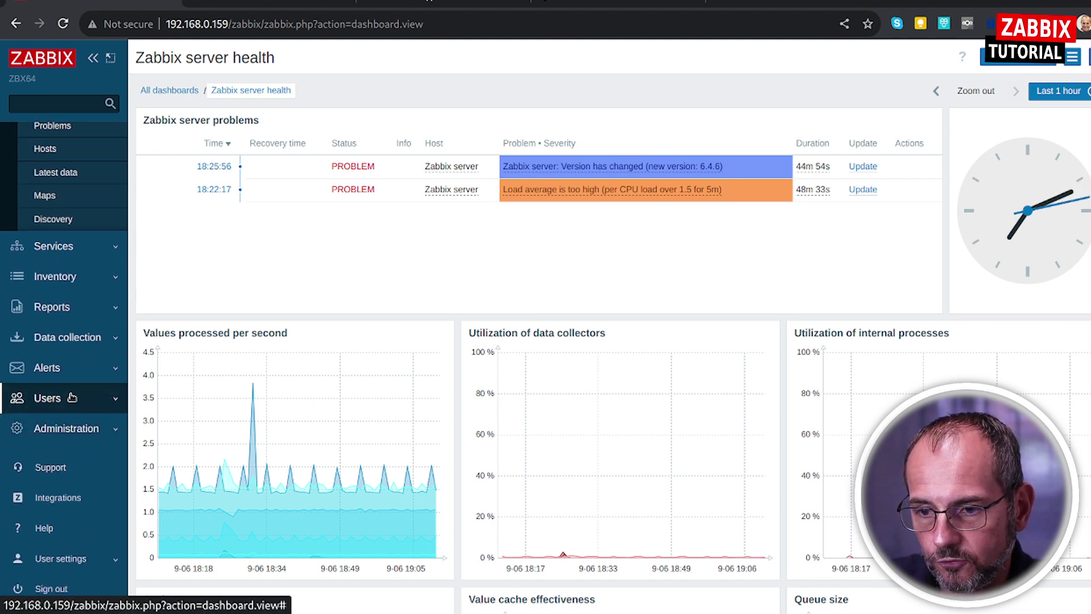
{"action": "left_click", "coordinate": [65, 368]}
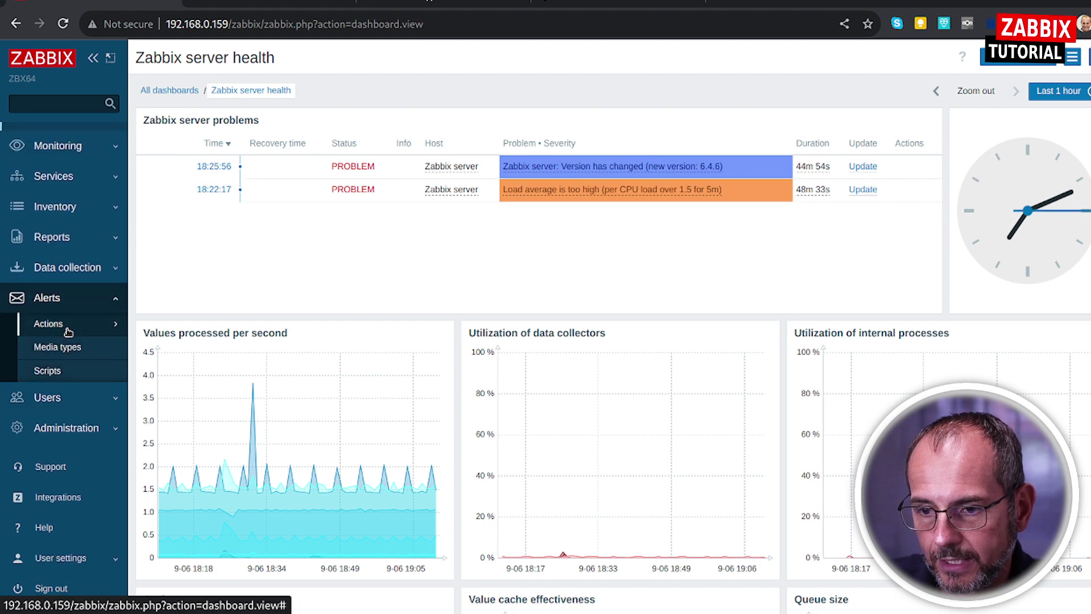
{"action": "left_click", "coordinate": [68, 332]}
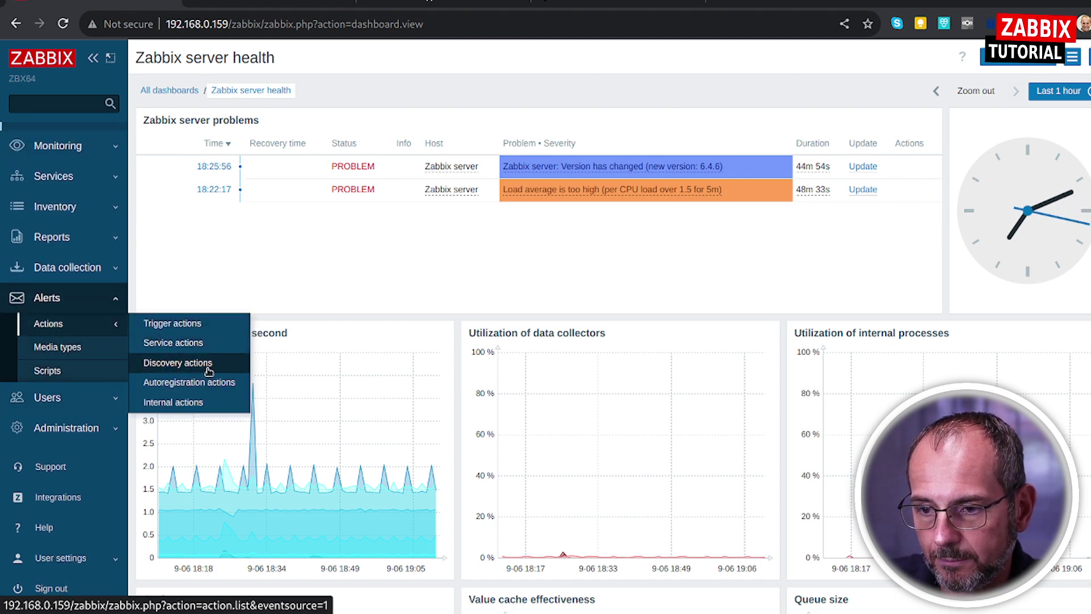
{"action": "left_click", "coordinate": [162, 326]}
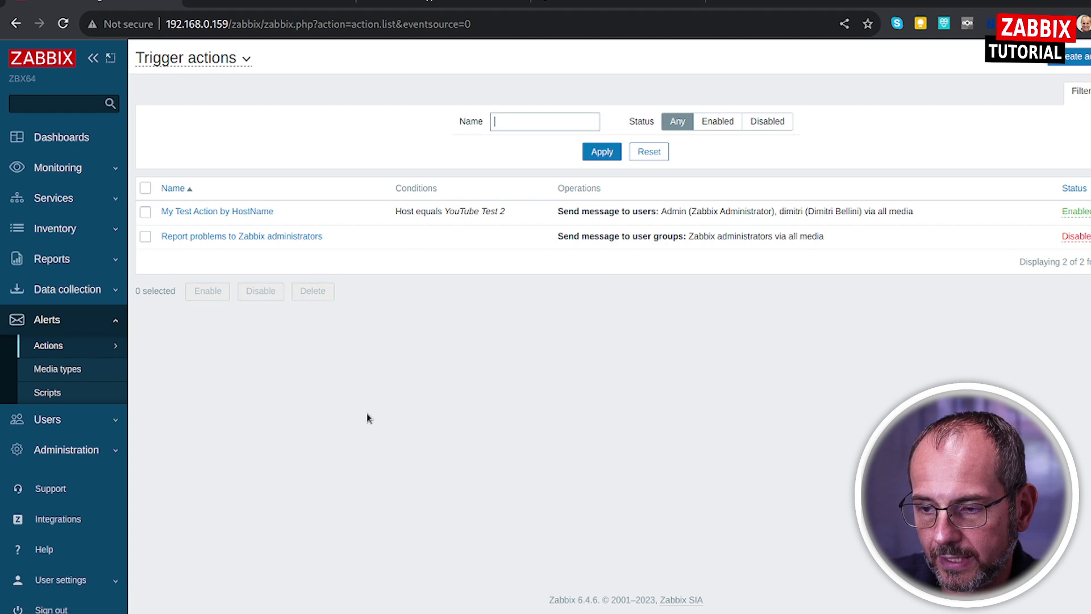
Step: Start a new trigger action and name it "Test Act"
{"action": "left_click", "coordinate": [1073, 62]}
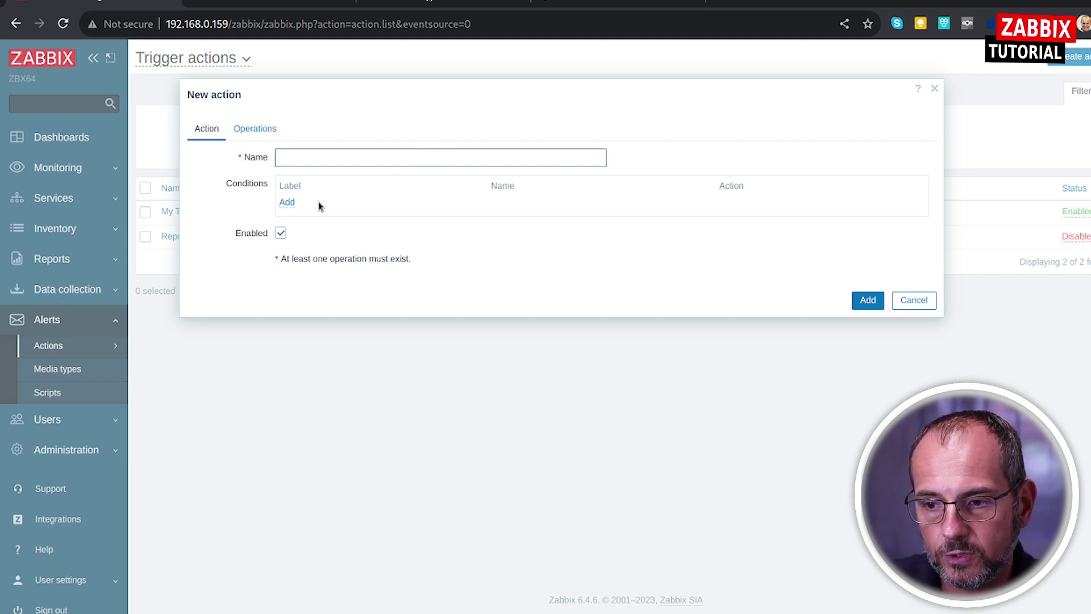
{"action": "type", "text": "Test"}
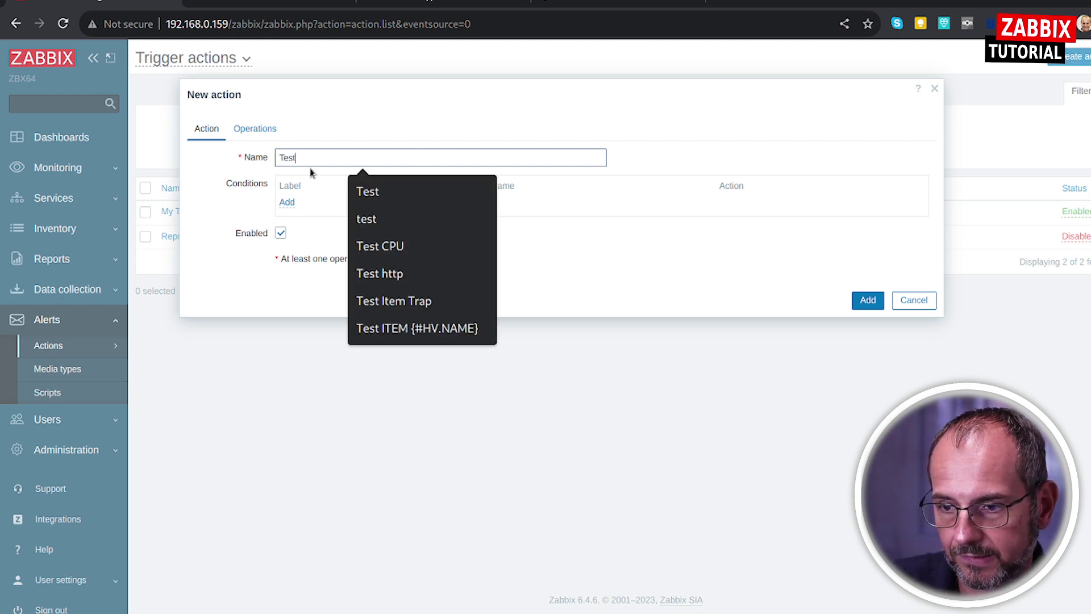
{"action": "type", "text": " Act"}
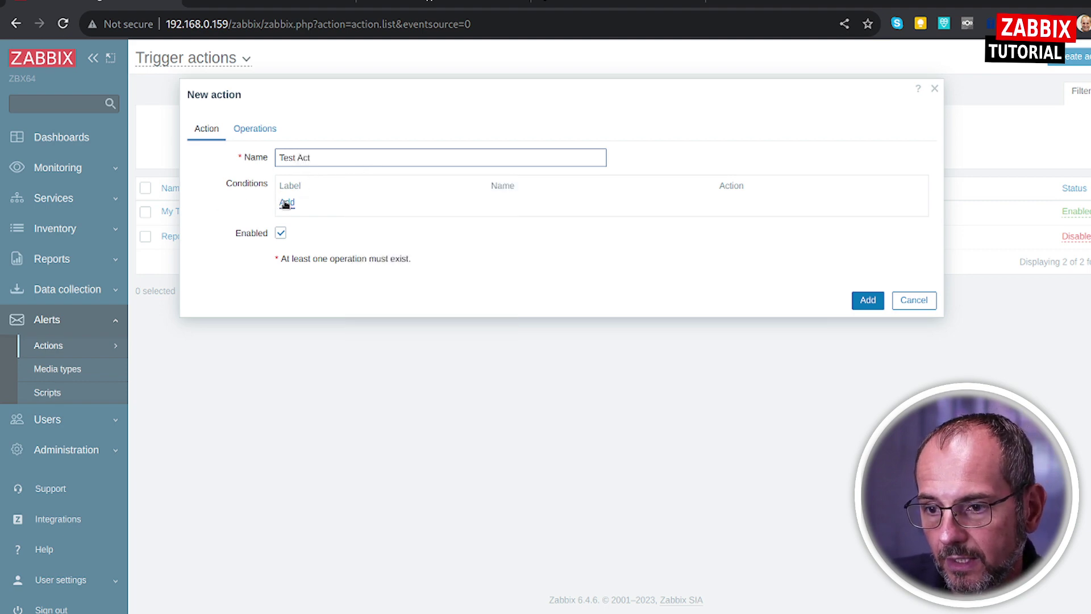
Step: Add a condition to the new action: trigger severity is greater than or equals Warning
{"action": "left_click", "coordinate": [287, 202]}
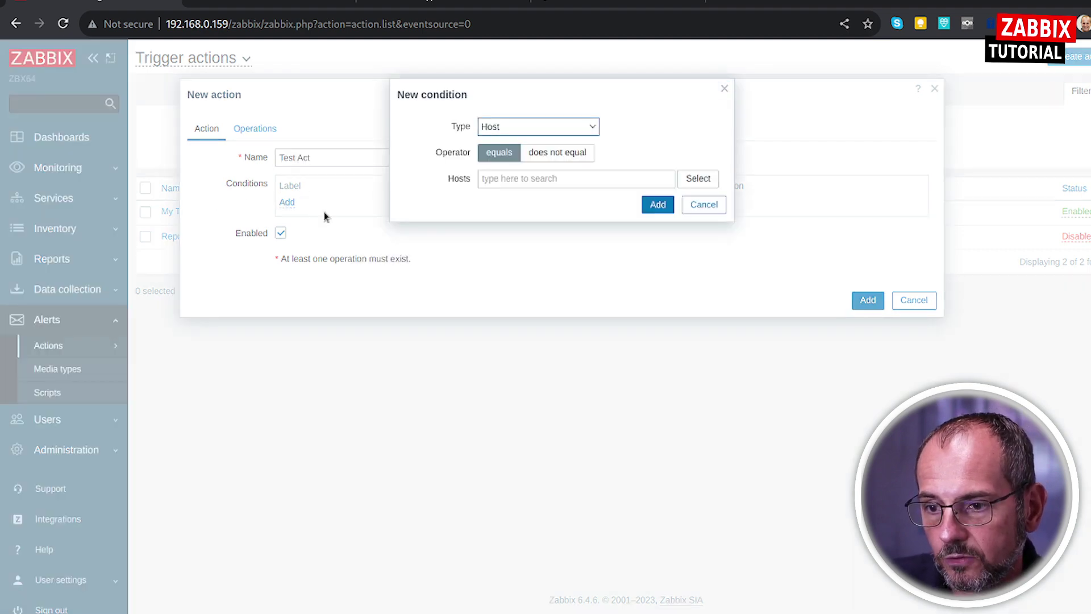
{"action": "left_click", "coordinate": [501, 130]}
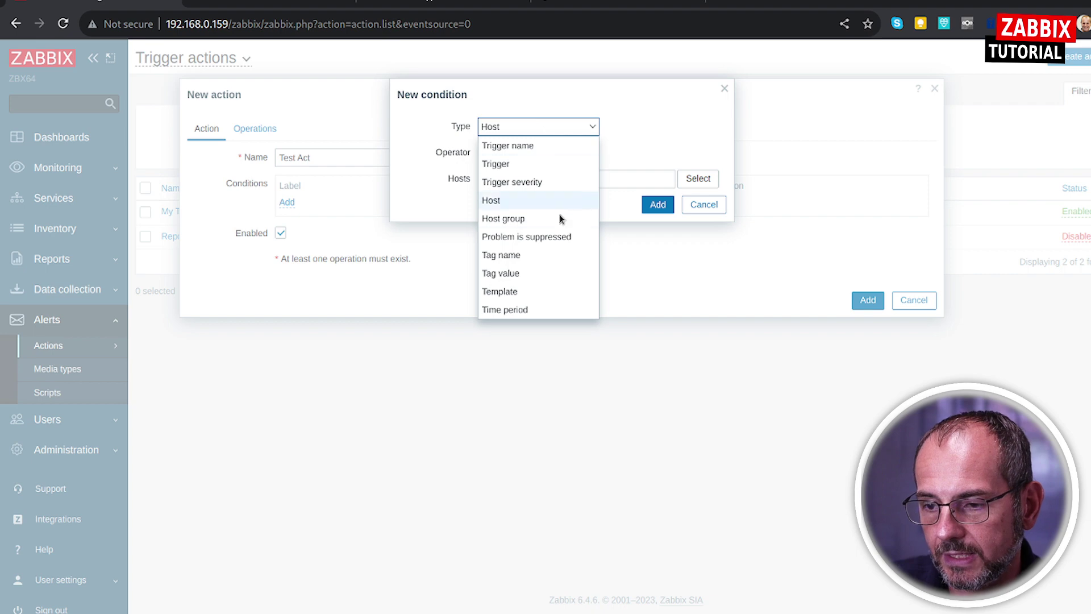
{"action": "left_click", "coordinate": [543, 183]}
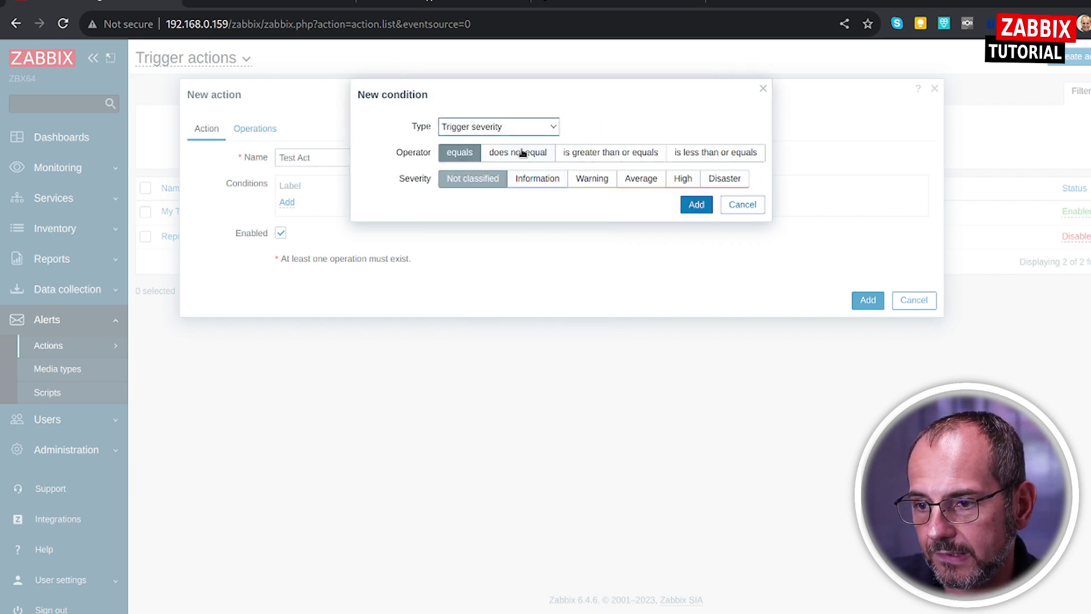
{"action": "left_click", "coordinate": [592, 157]}
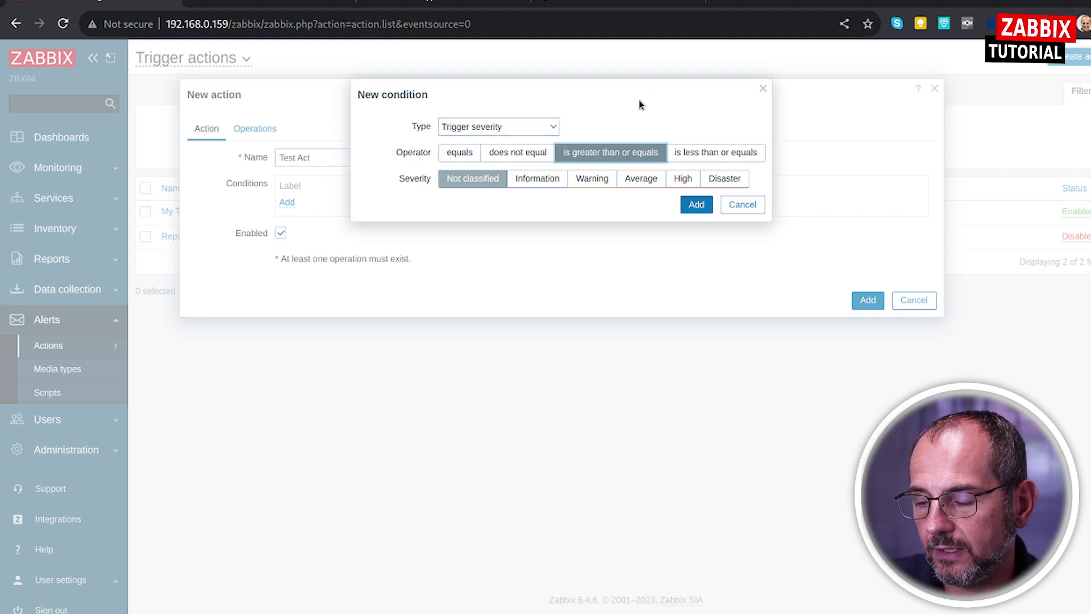
{"action": "left_click", "coordinate": [592, 185]}
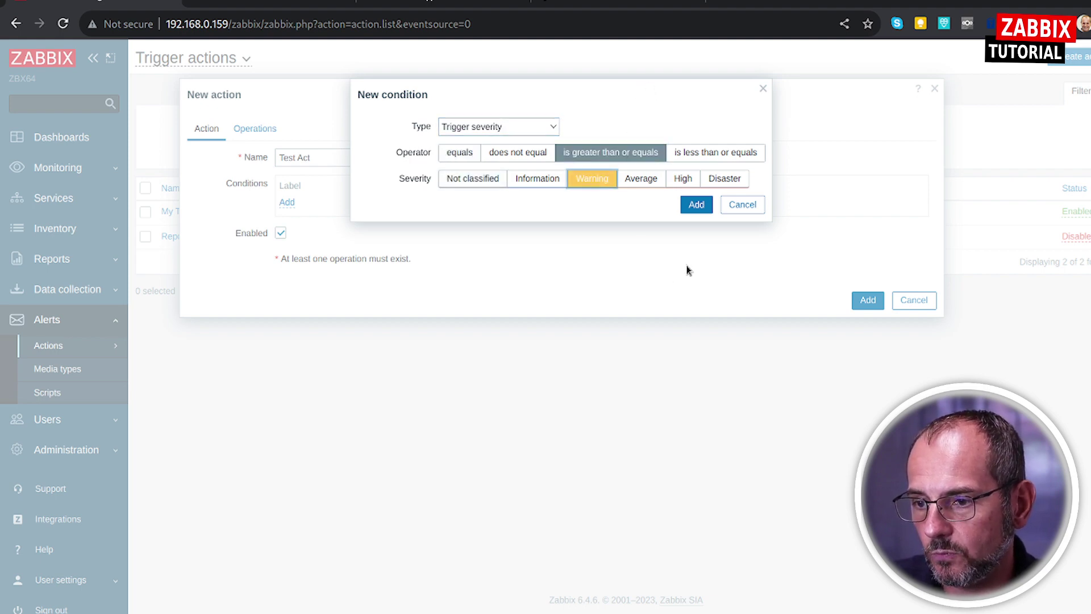
{"action": "left_click", "coordinate": [696, 205]}
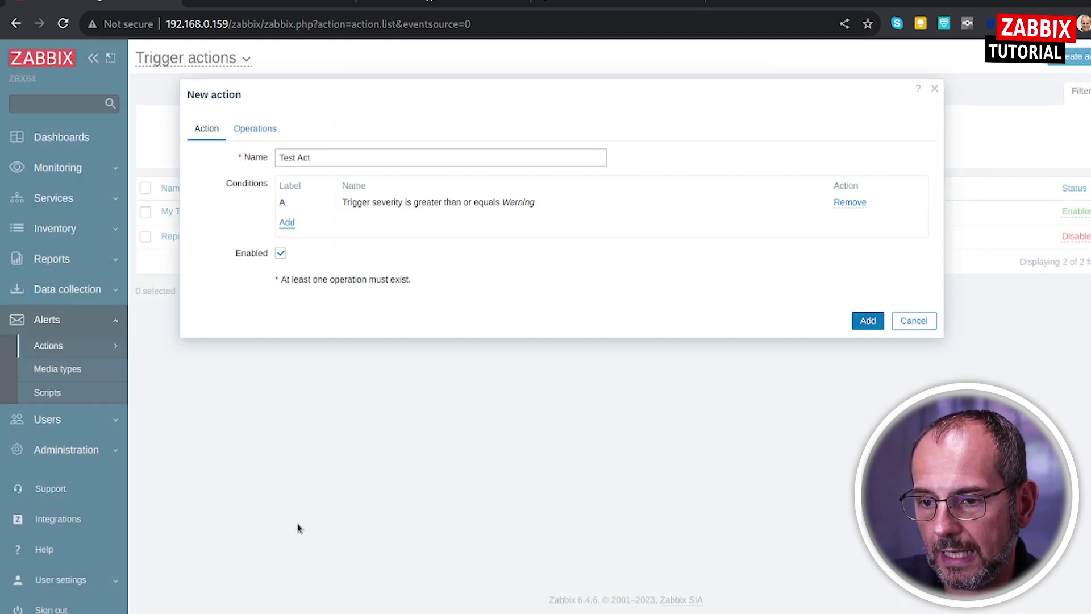
Step: Add a Send message operation to the action, addressed to one individual user through all media with default steps and duration
{"action": "left_click", "coordinate": [265, 134]}
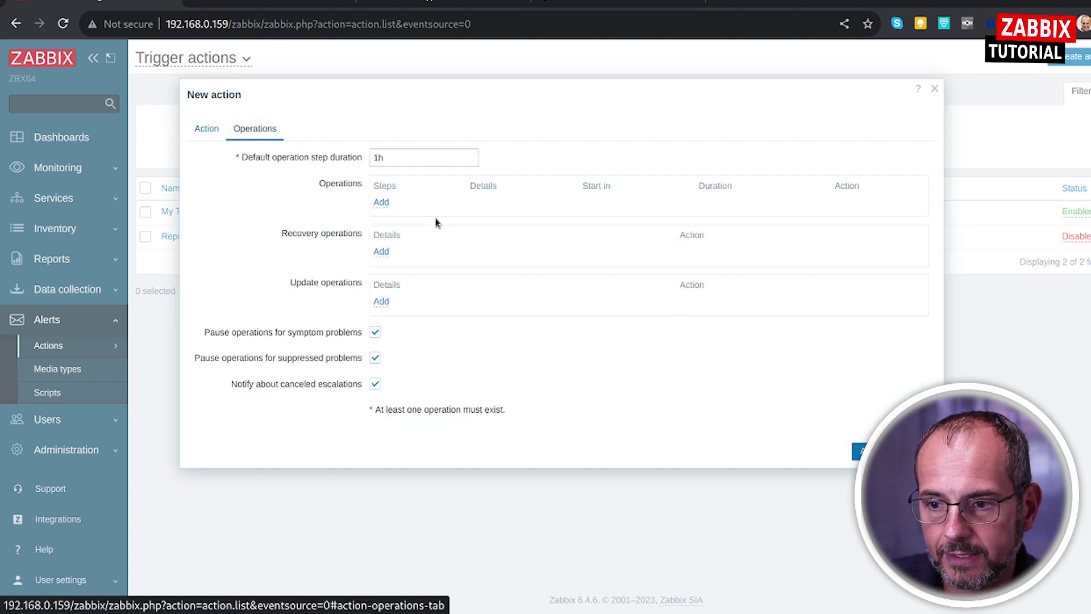
{"action": "left_click", "coordinate": [381, 203]}
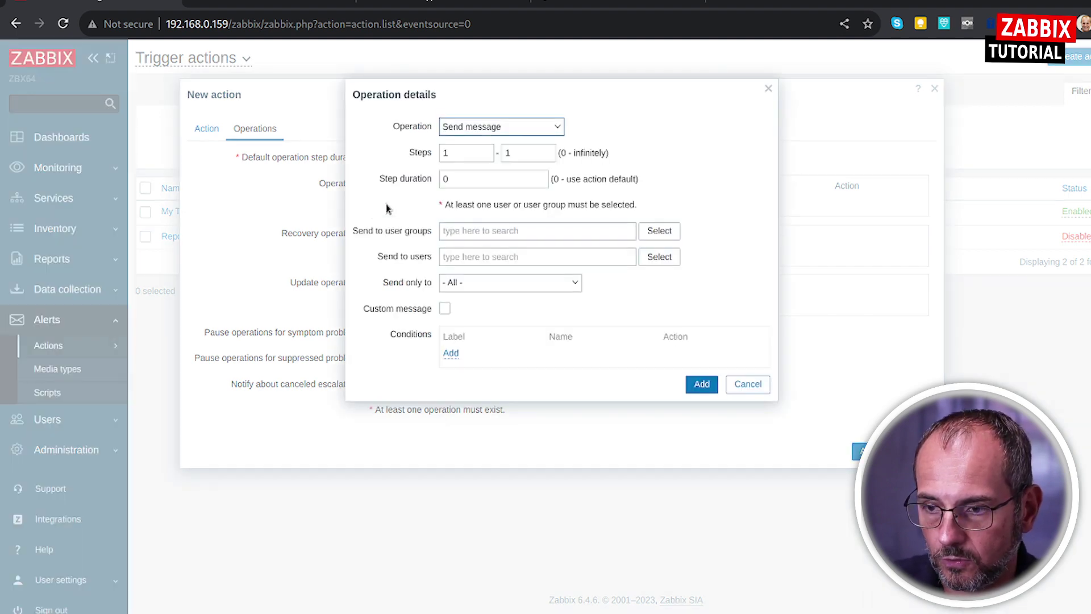
{"action": "left_click", "coordinate": [559, 127]}
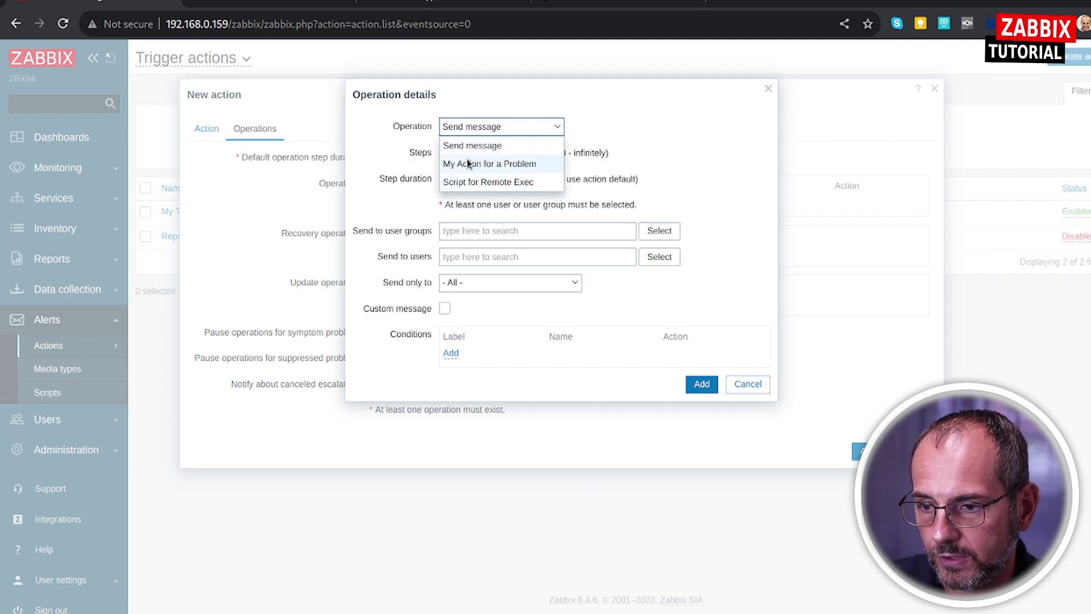
{"action": "left_click", "coordinate": [513, 146]}
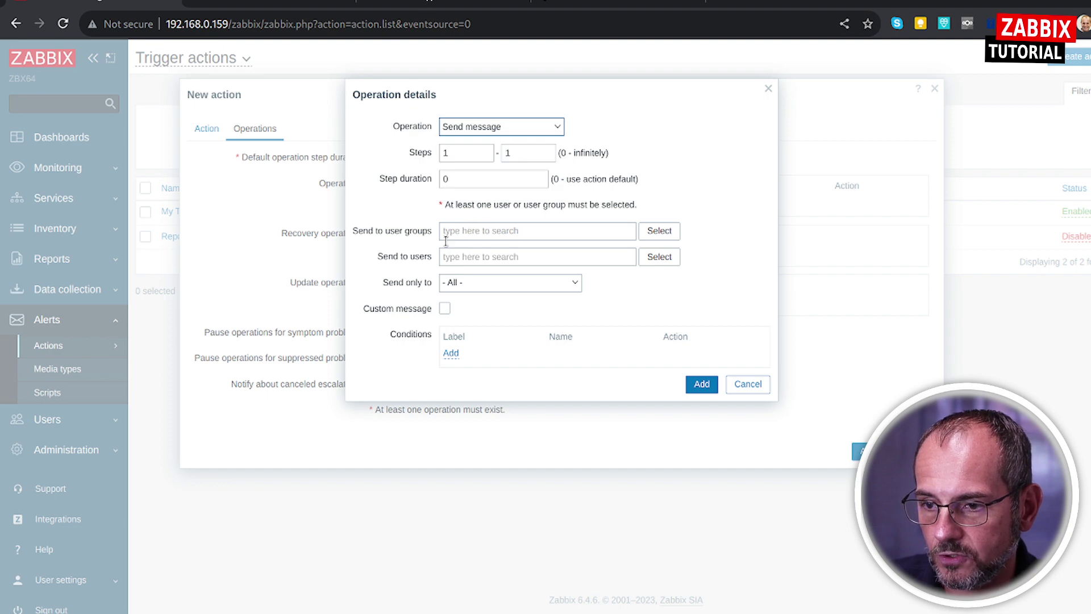
{"action": "left_click", "coordinate": [481, 255]}
{"action": "type", "text": "dimi"}
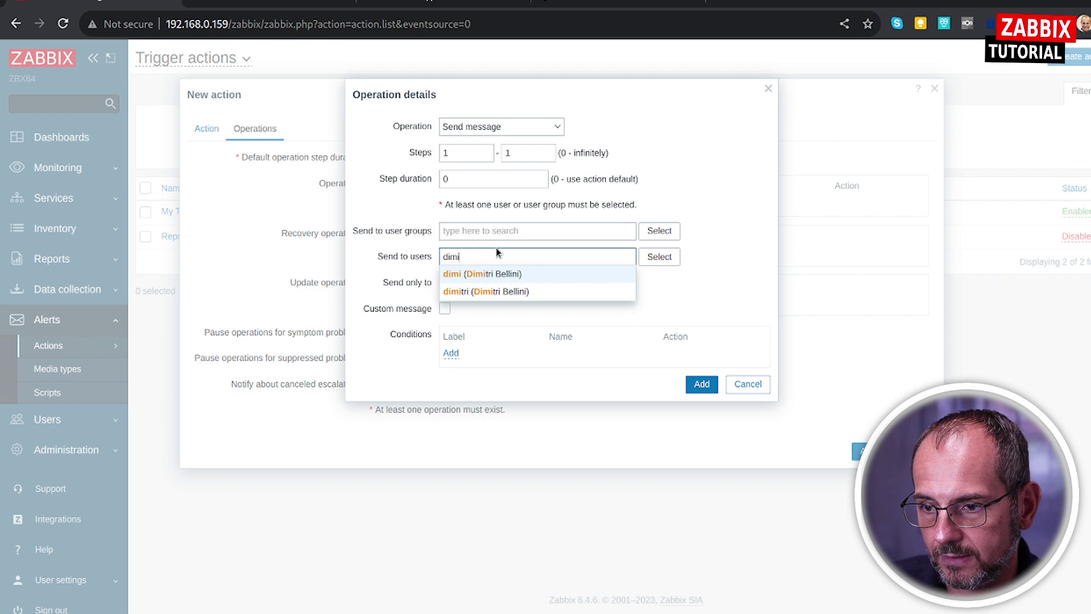
{"action": "left_click", "coordinate": [500, 291]}
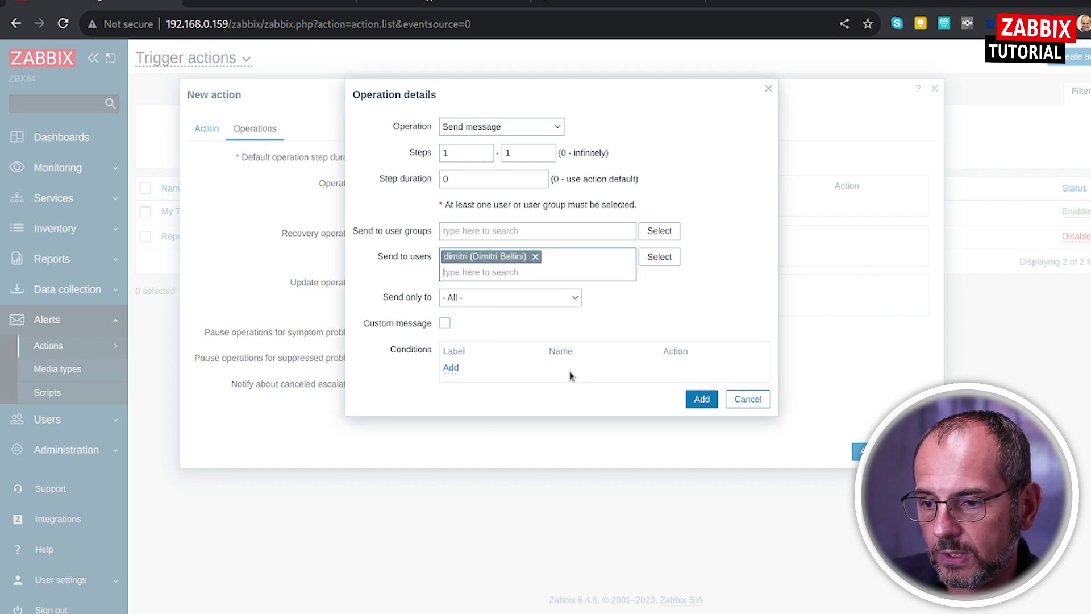
{"action": "left_click", "coordinate": [702, 400]}
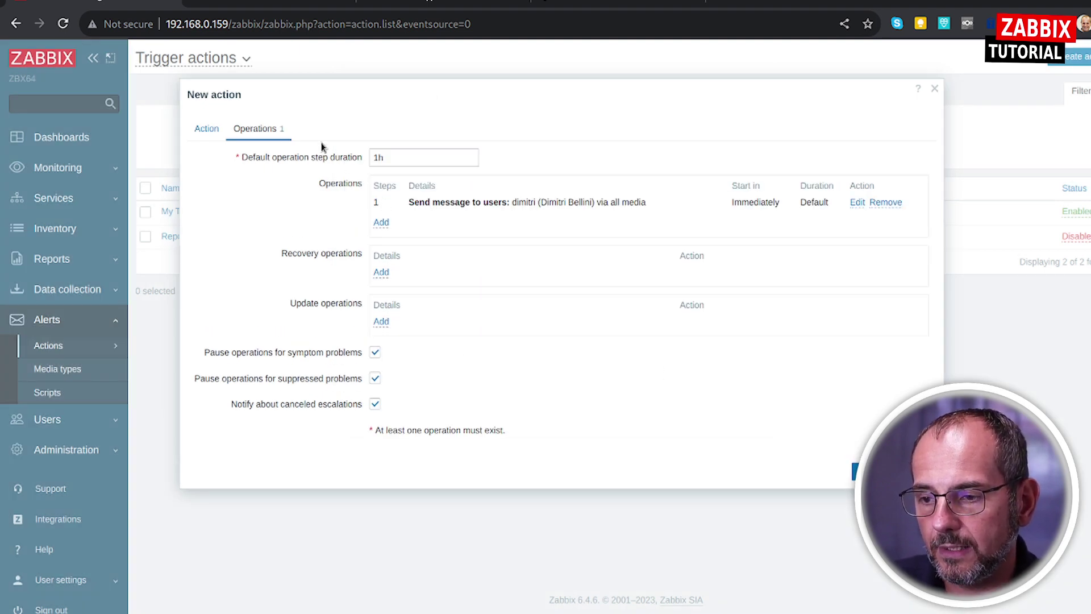
Step: Save the new action and disable Test Act in the action list
{"action": "left_click_drag", "start_coordinate": [535, 201], "coordinate": [604, 200]}
{"action": "left_click", "coordinate": [604, 200]}
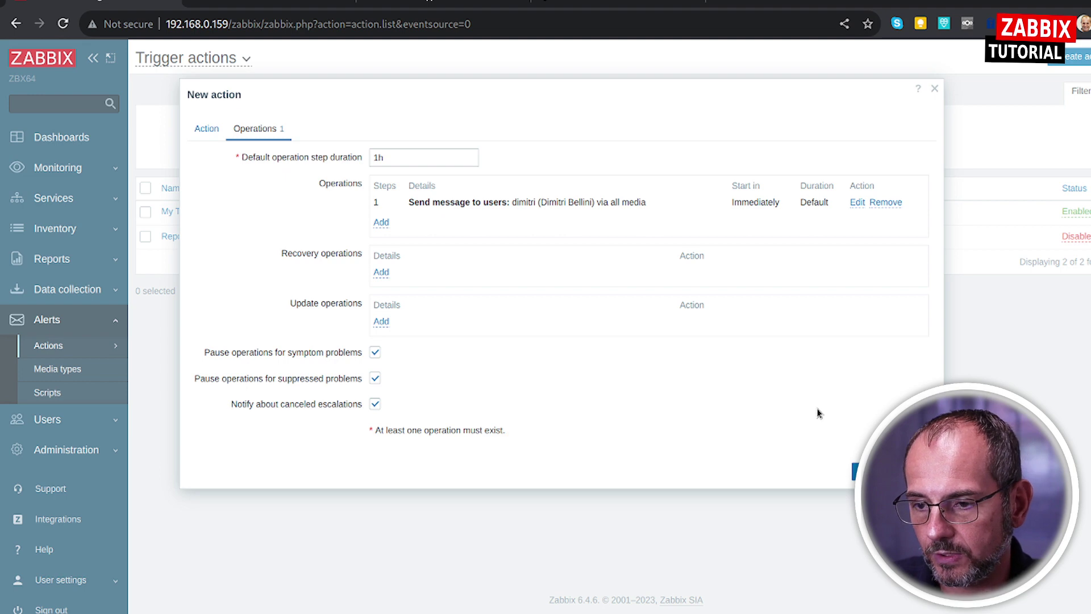
{"action": "left_click", "coordinate": [855, 472]}
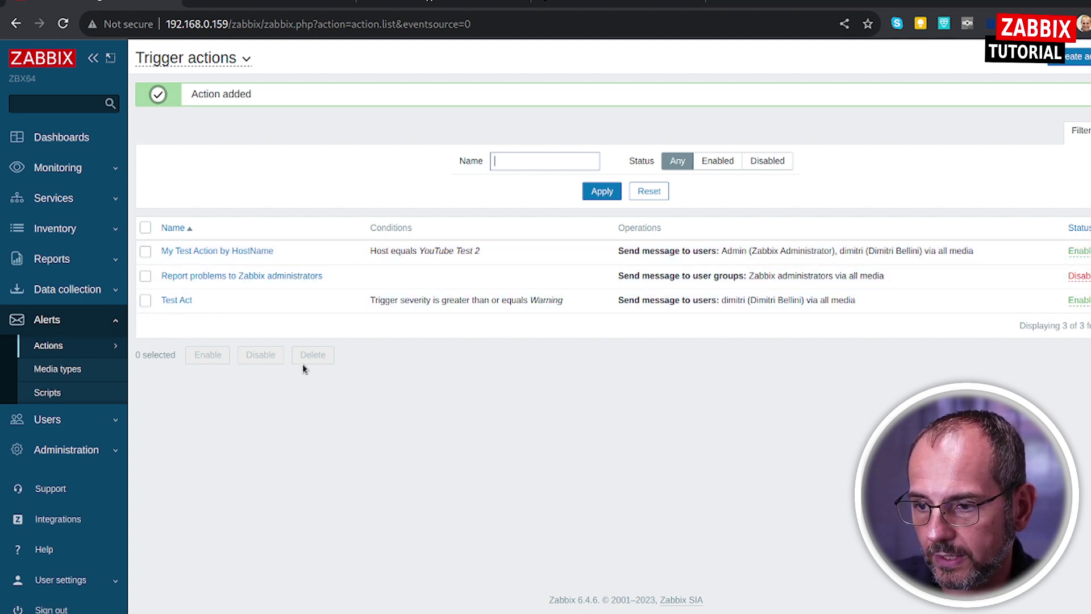
{"action": "left_click", "coordinate": [1079, 300]}
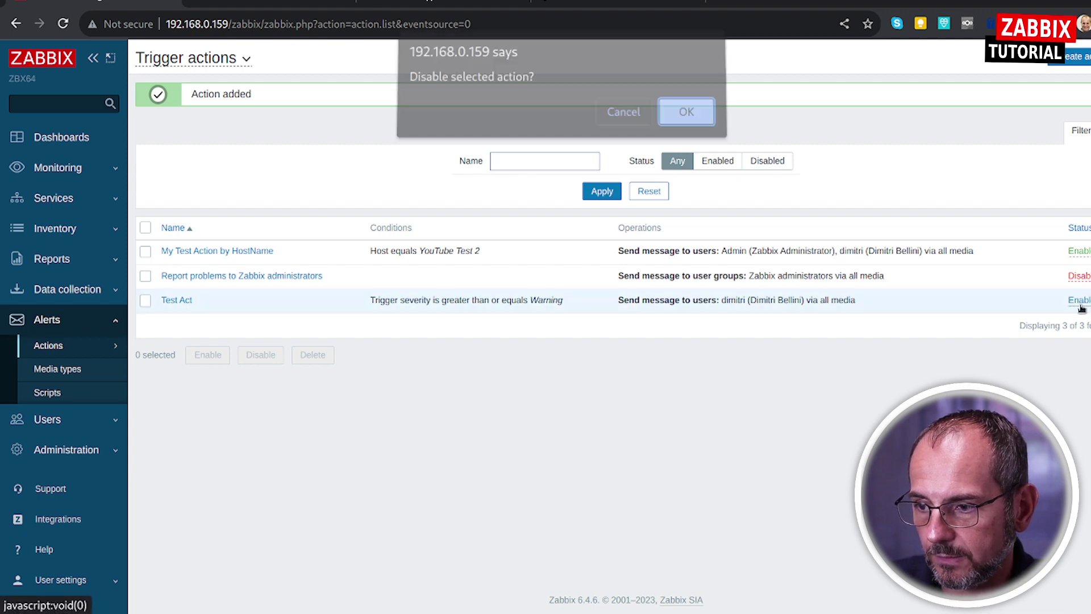
{"action": "left_click", "coordinate": [685, 119]}
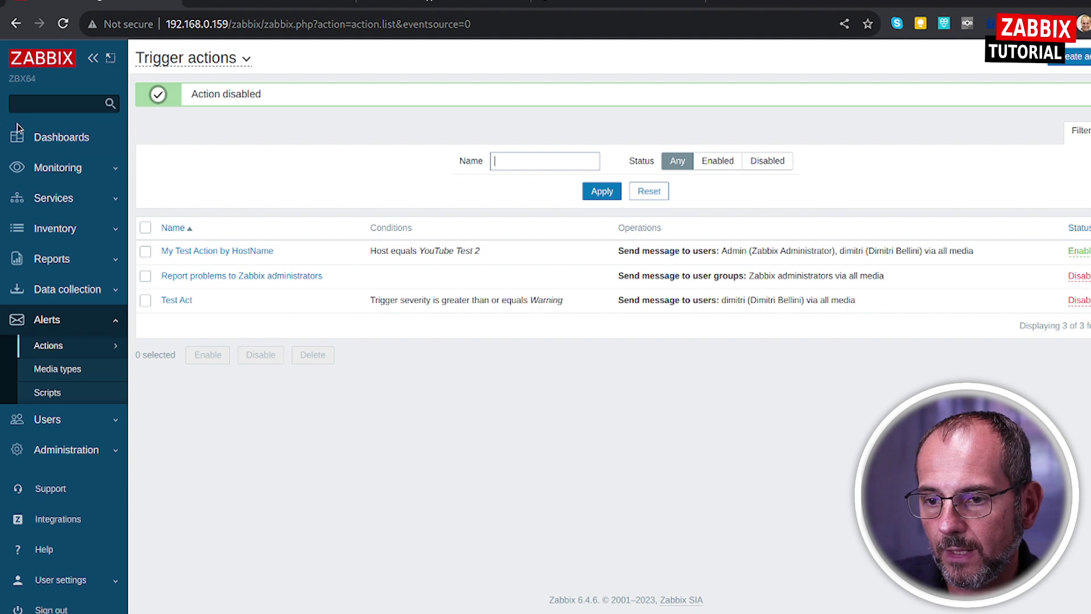
Step: Open the monitoring Problems page with the youtube filter and reload it
{"action": "left_click", "coordinate": [69, 177]}
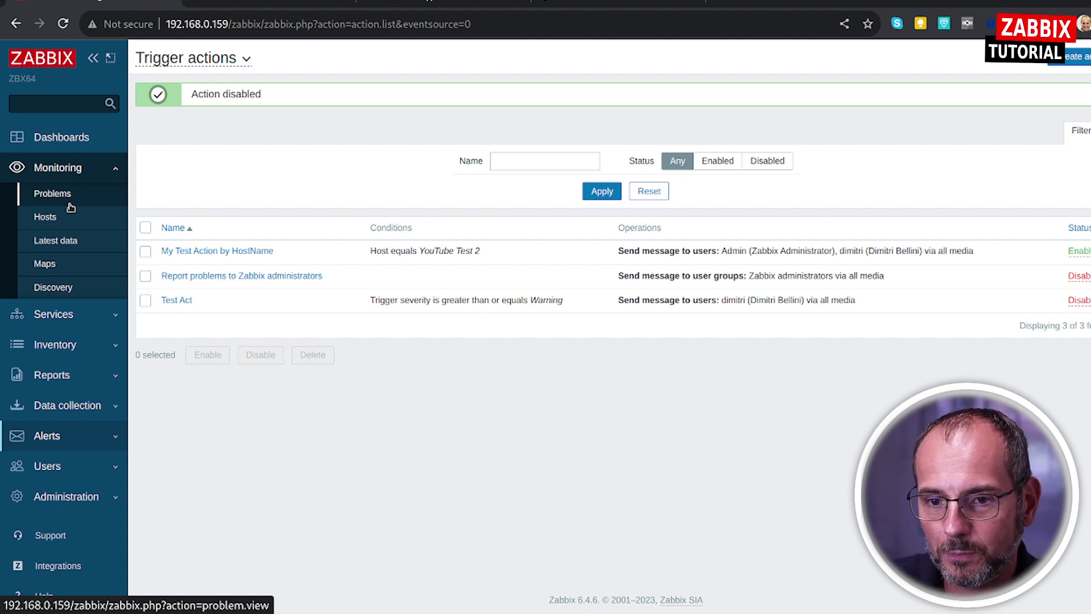
{"action": "left_click", "coordinate": [69, 203]}
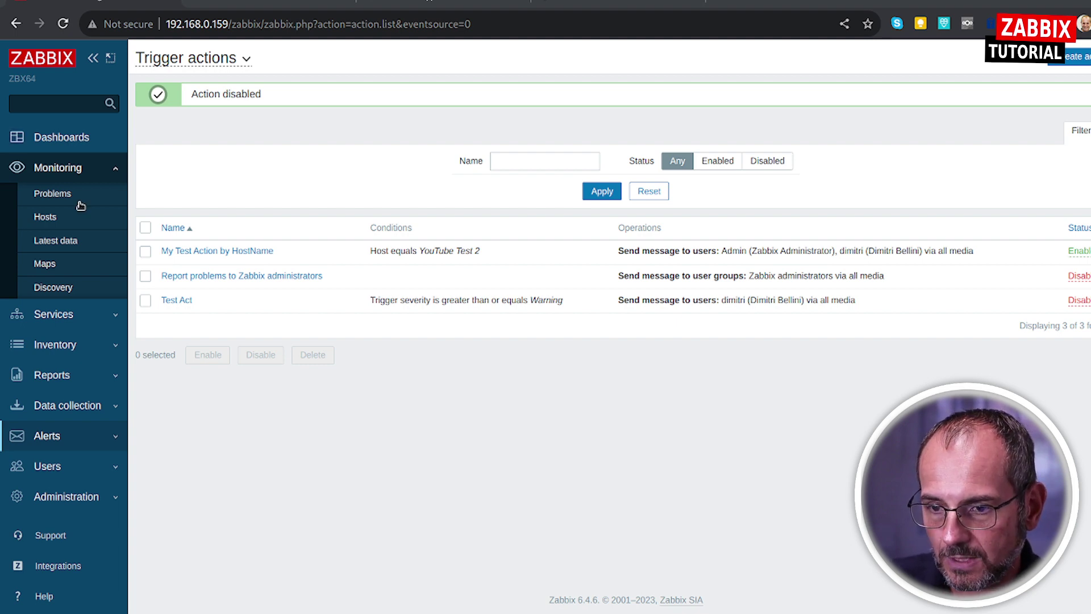
{"action": "left_click", "coordinate": [57, 193]}
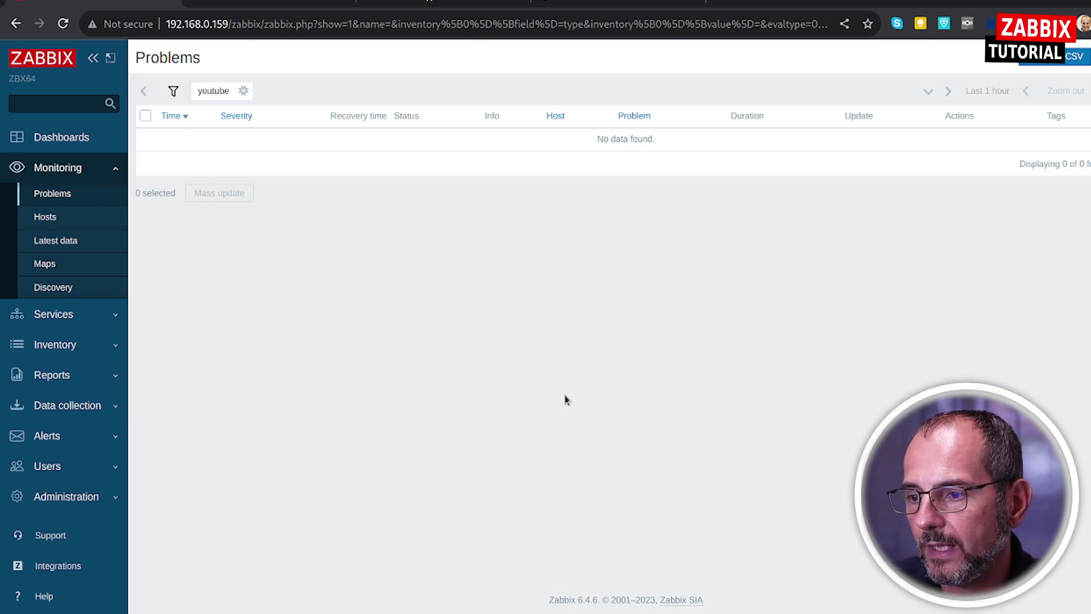
{"action": "key", "text": "F5"}
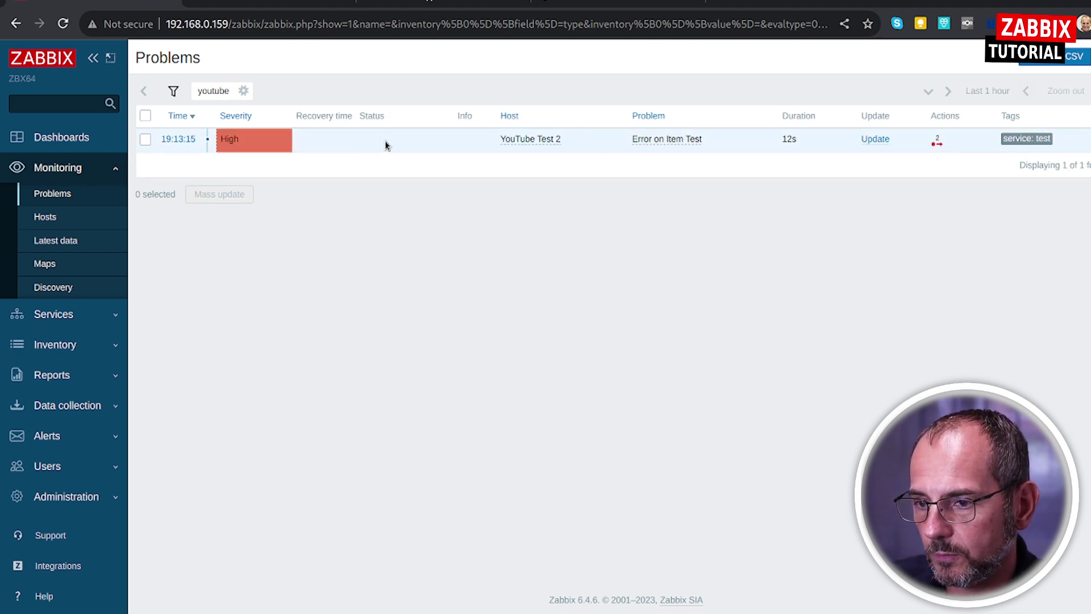
Step: Show the action log of the "Error on Item Test" problem and examine the status details of the Admin notification
{"action": "left_click", "coordinate": [936, 147]}
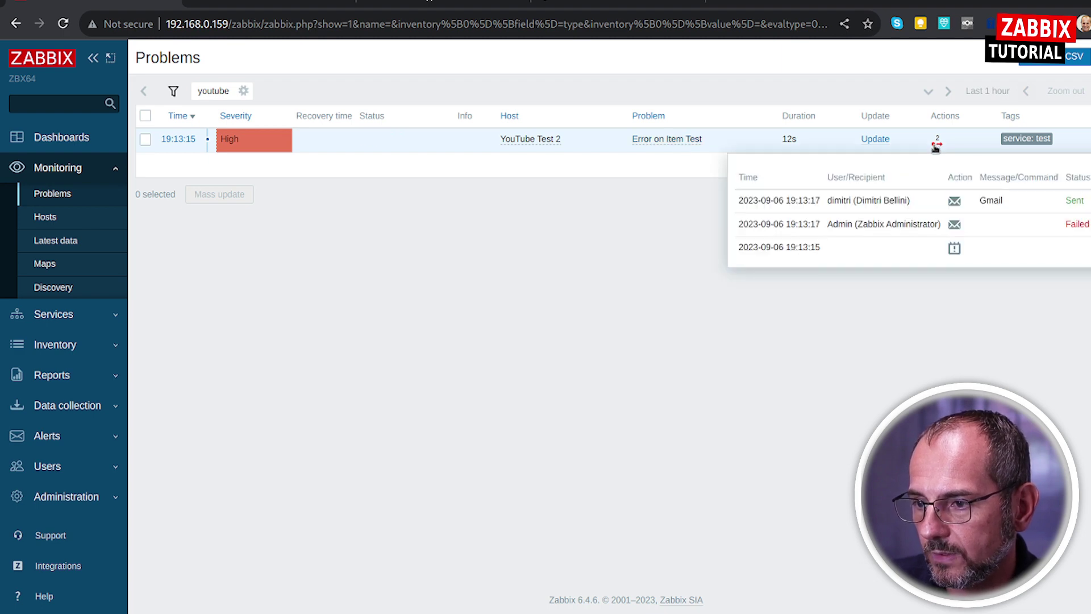
{"action": "mouse_move", "coordinate": [937, 146]}
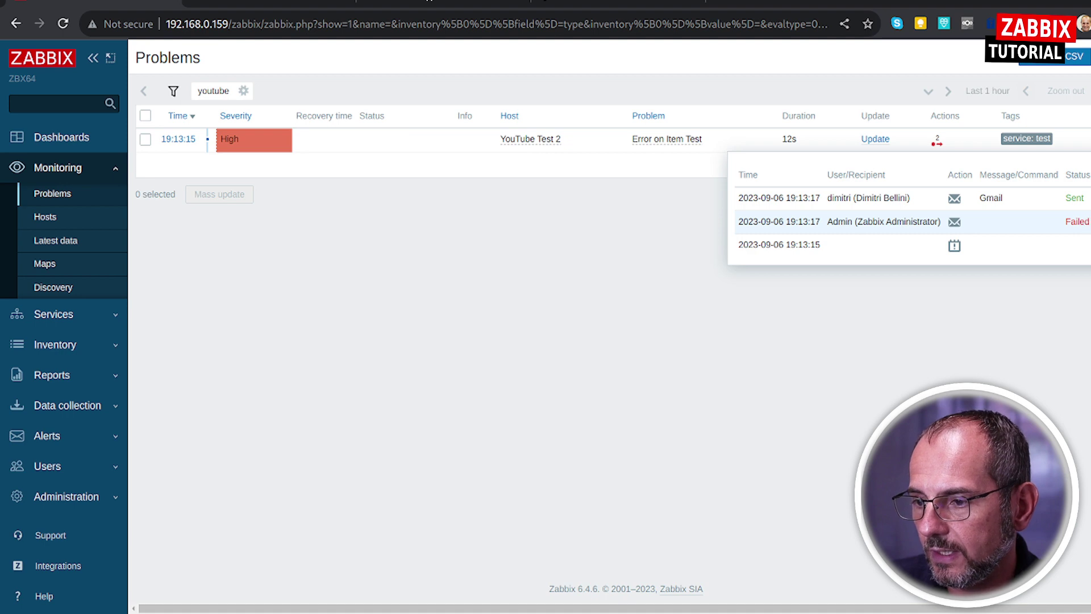
{"action": "mouse_move", "coordinate": [1082, 221]}
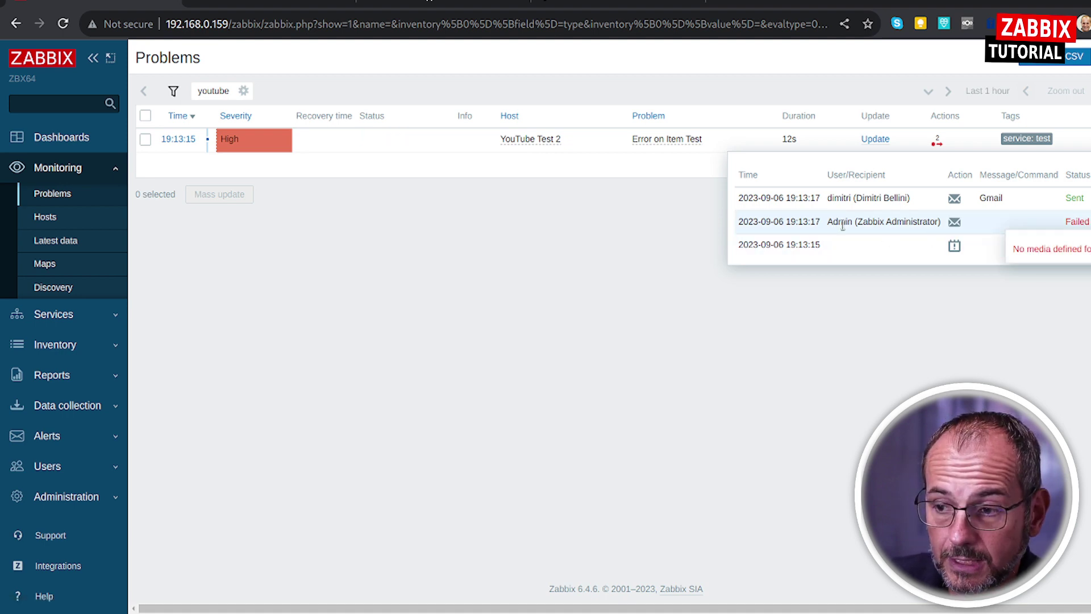
{"action": "left_click_drag", "start_coordinate": [1019, 248], "coordinate": [1090, 248]}
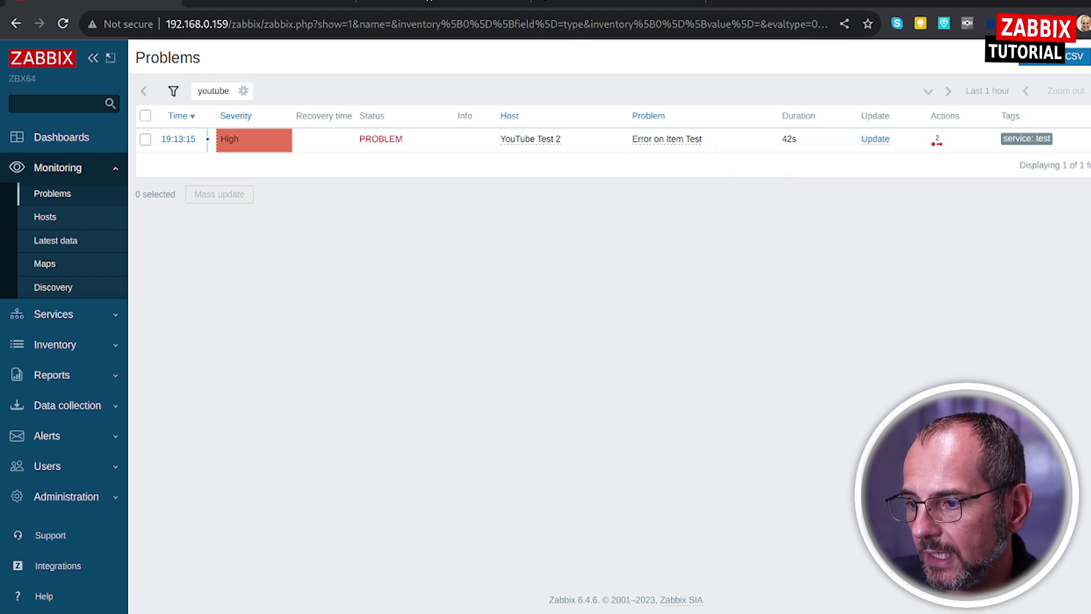
Step: Review the Gmail notification entry in the problem's action log, and bring up the screenshot of the alert e-mail in Gmail
{"action": "left_click", "coordinate": [936, 142]}
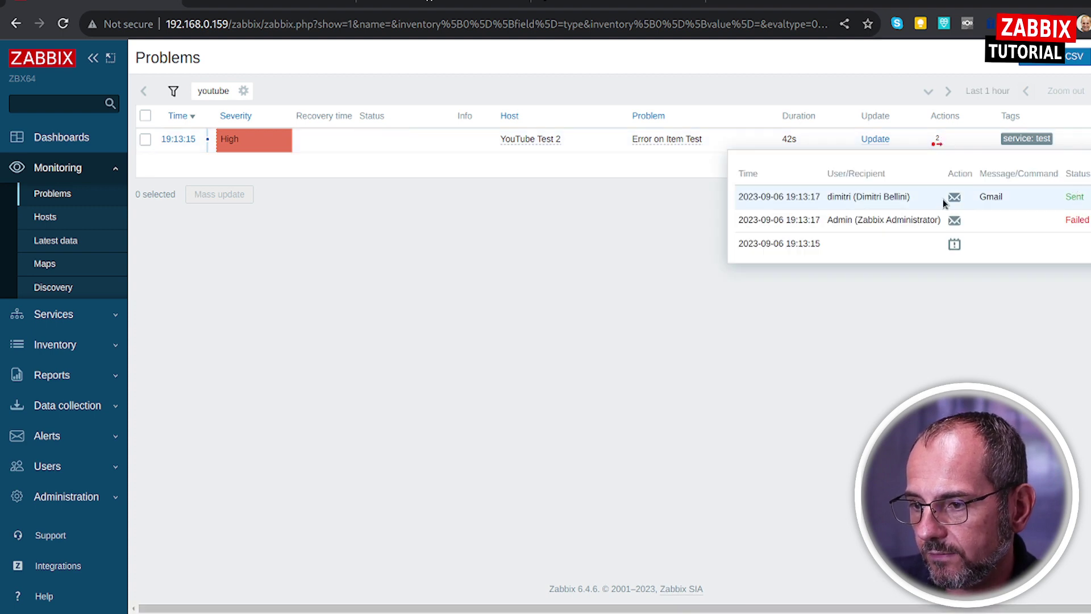
{"action": "left_click_drag", "start_coordinate": [828, 196], "coordinate": [1008, 198]}
{"action": "left_click", "coordinate": [1006, 201]}
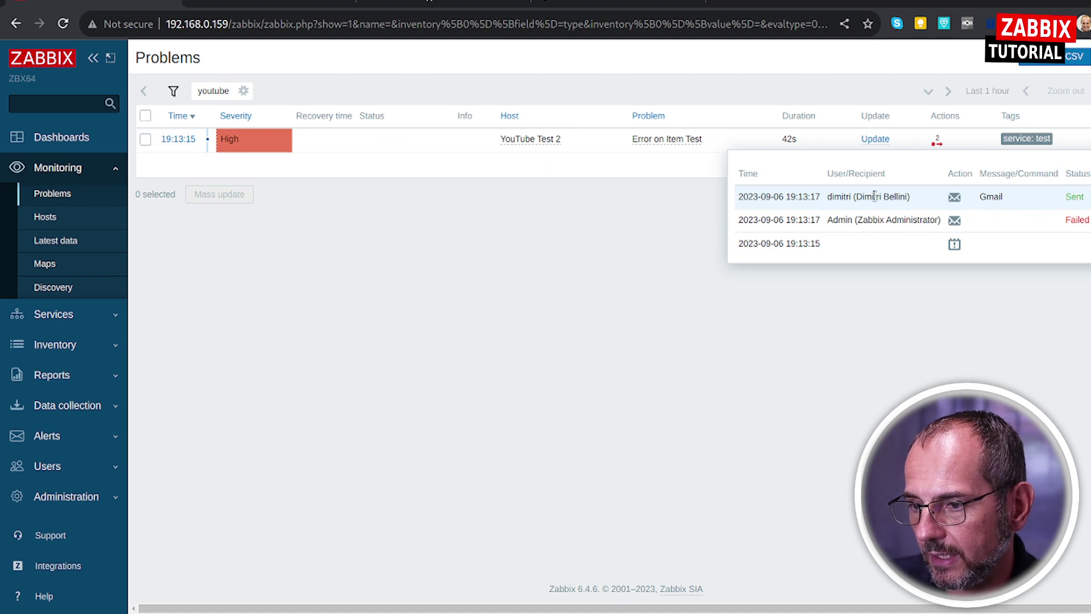
{"action": "left_click", "coordinate": [594, 8]}
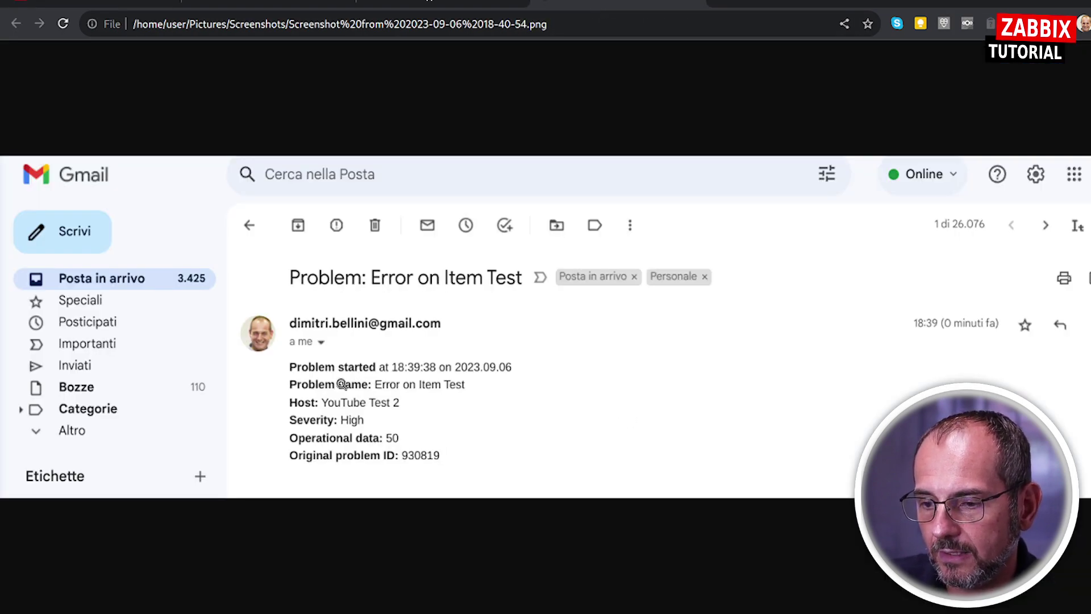